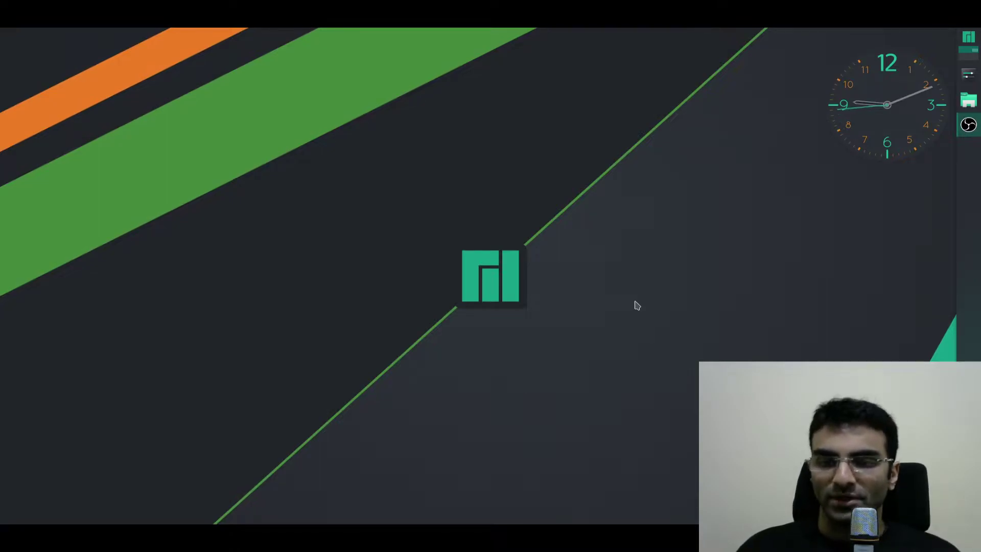
Step: Launch System Settings and go to Window Management's Window Behavior page
{"action": "key", "text": "super"}
{"action": "type", "text": "system"}
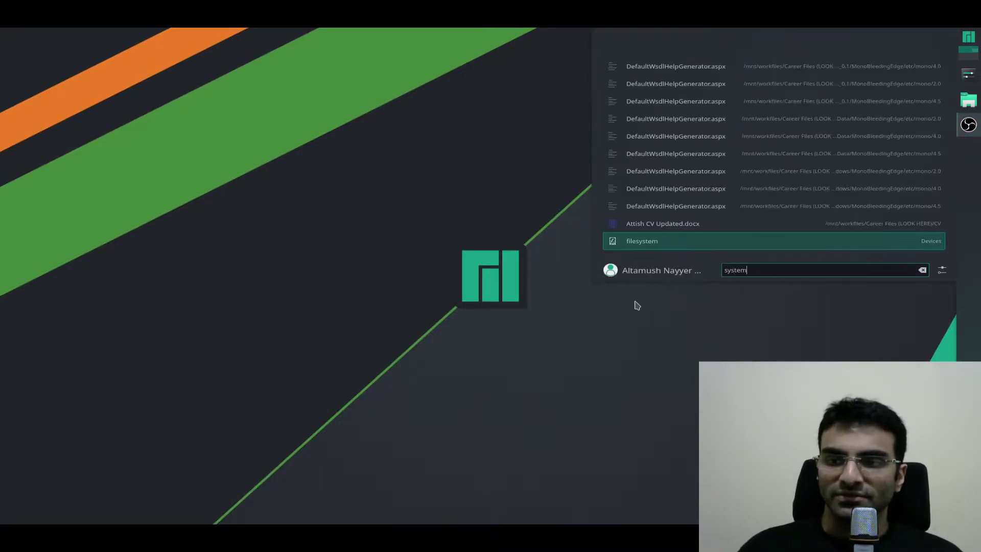
{"action": "key", "text": "Up"}
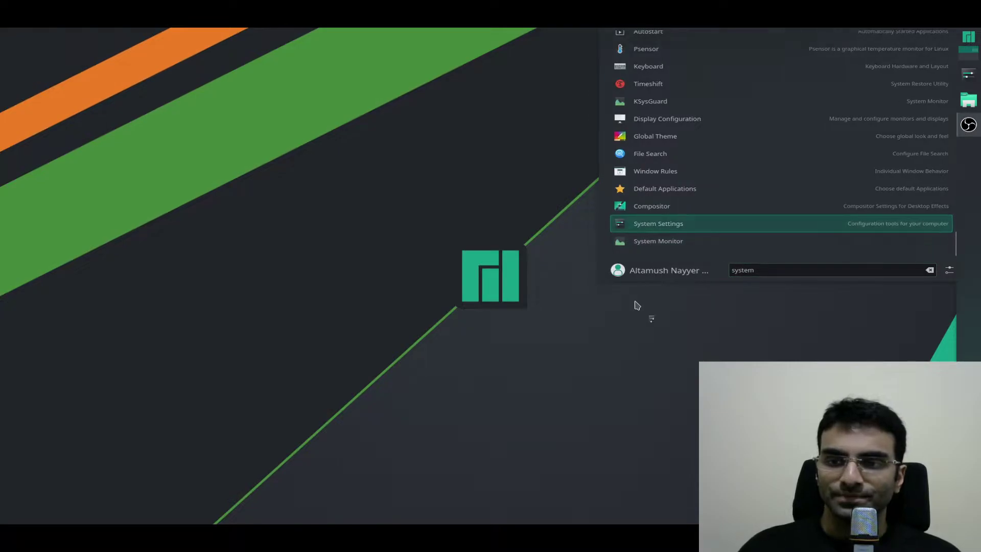
{"action": "key", "text": "Return"}
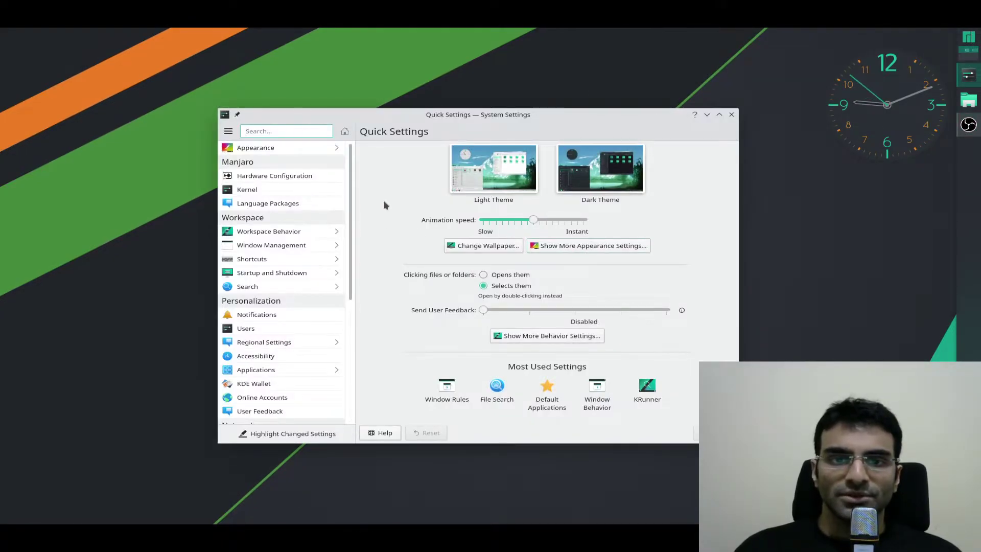
{"action": "left_click", "coordinate": [324, 246]}
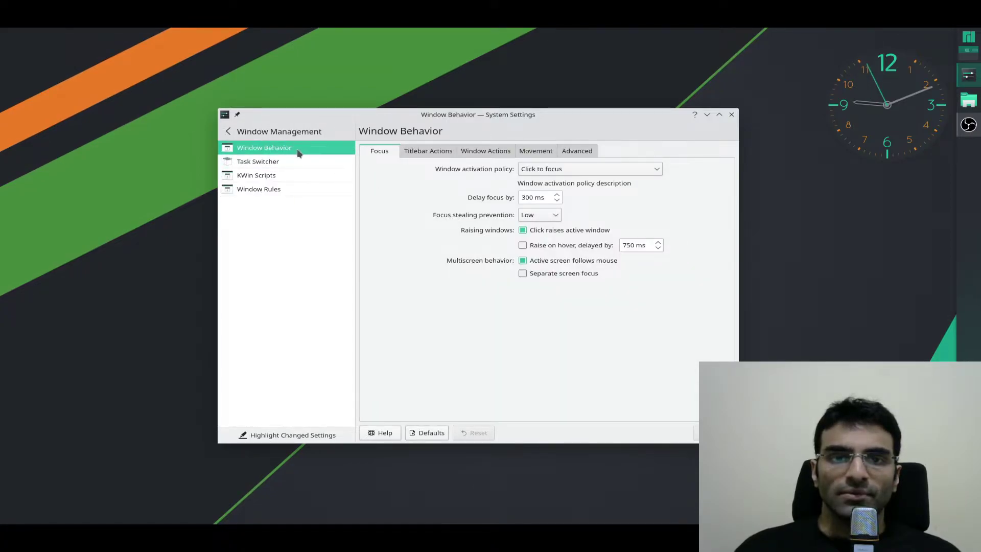
{"action": "left_click", "coordinate": [299, 153]}
Step: Set advanced window placement to Centered with app position memory left off, then show Window Rules
{"action": "left_click", "coordinate": [582, 152]}
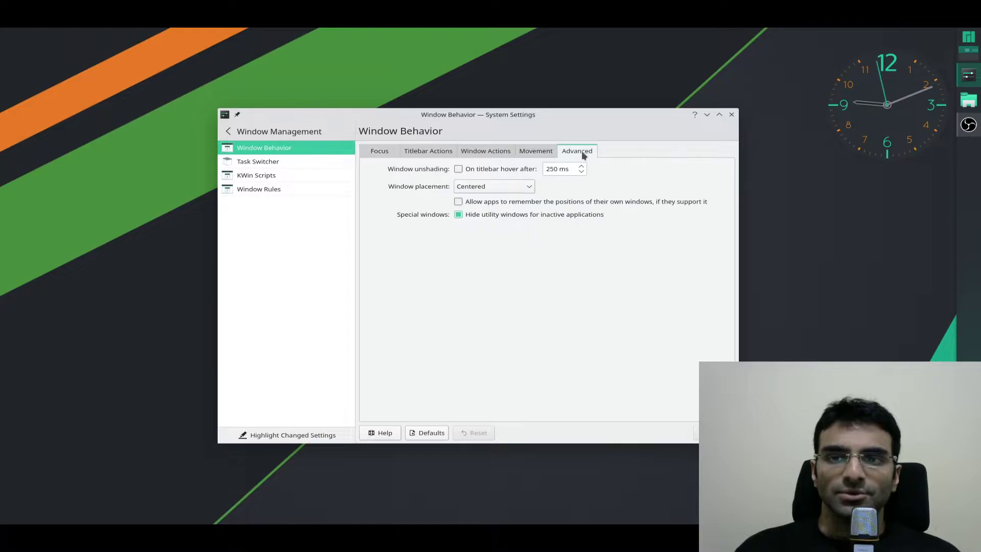
{"action": "left_click", "coordinate": [525, 187]}
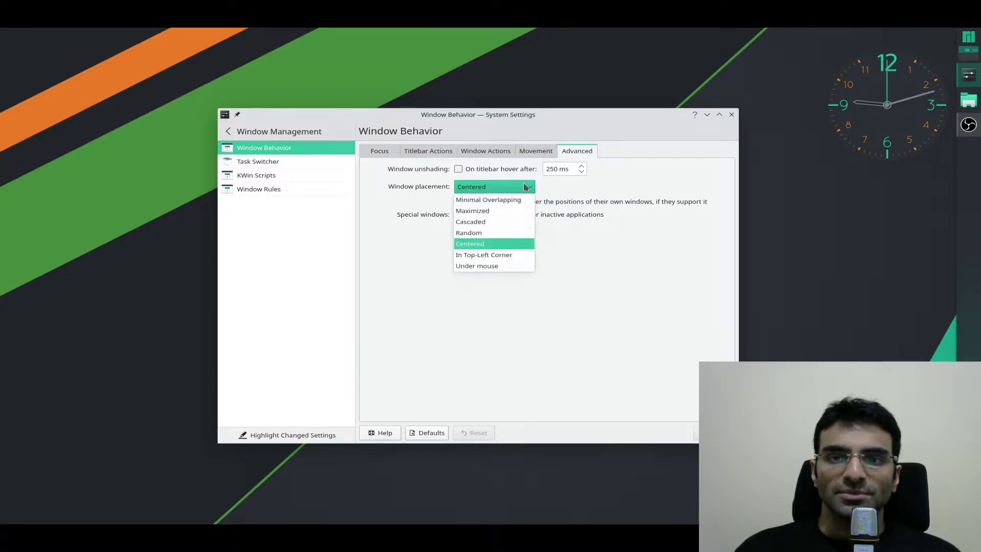
{"action": "left_click", "coordinate": [490, 243]}
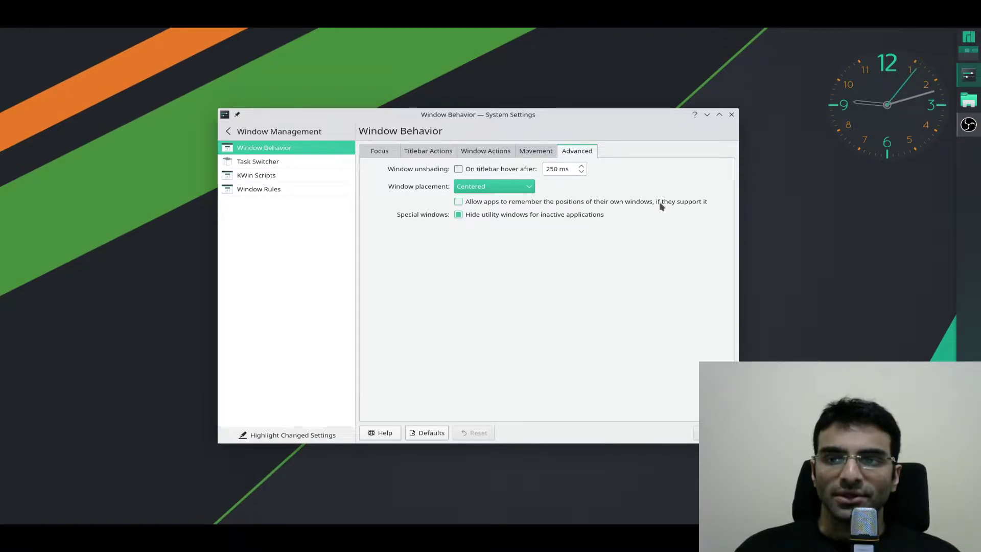
{"action": "left_click", "coordinate": [458, 201]}
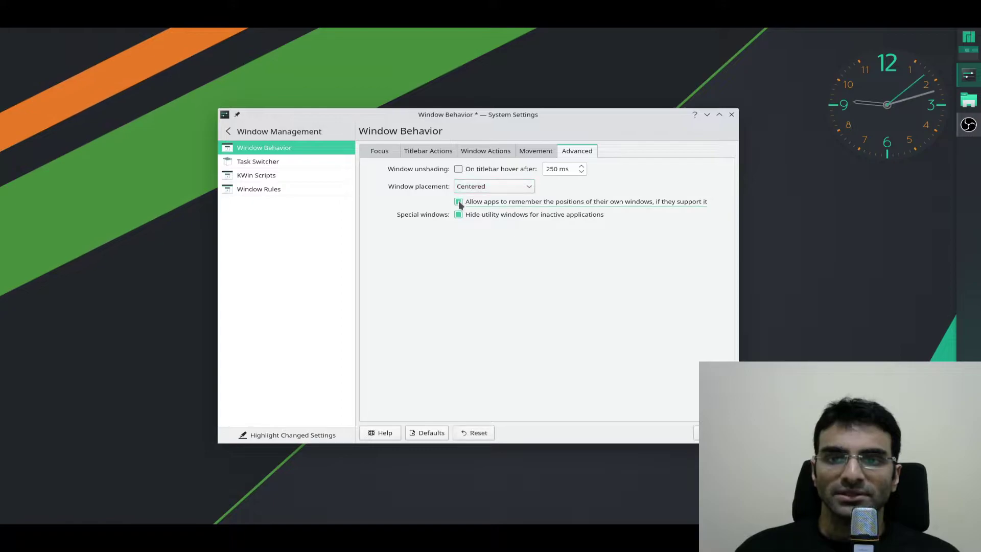
{"action": "left_click", "coordinate": [460, 201]}
{"action": "left_click", "coordinate": [391, 153]}
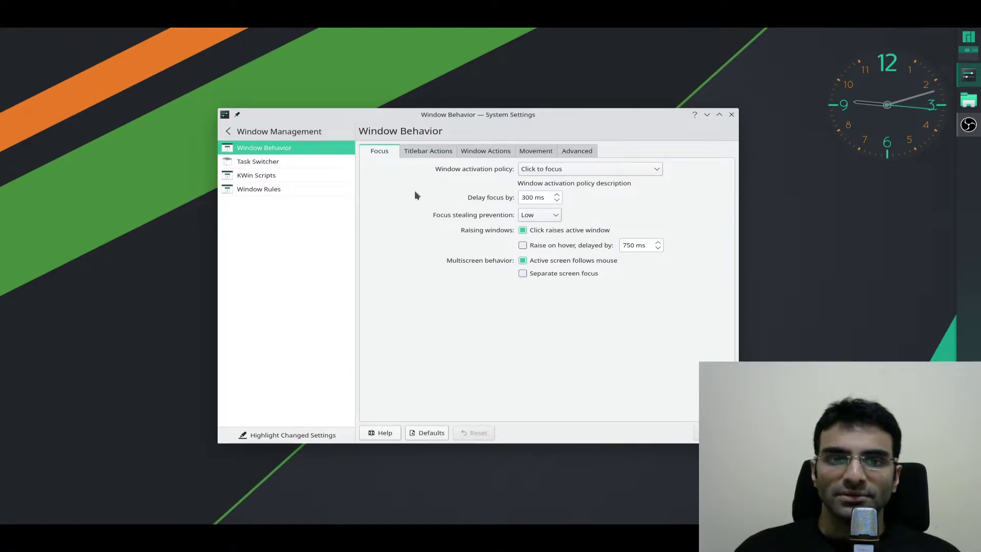
{"action": "left_click", "coordinate": [298, 189]}
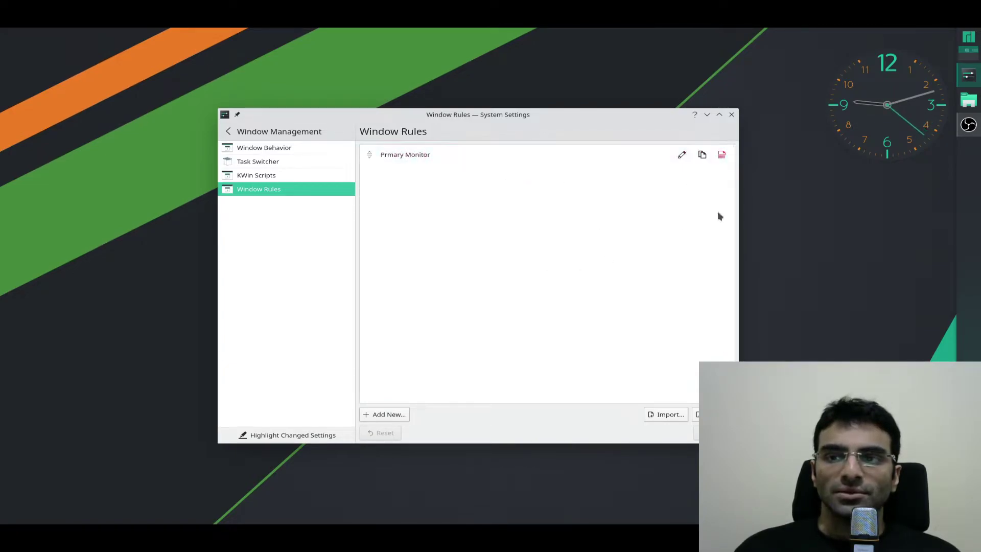
Step: Delete the 'Prmary Monitor' rule and add a new rule described as 'Primary Monitor'
{"action": "left_click", "coordinate": [722, 154]}
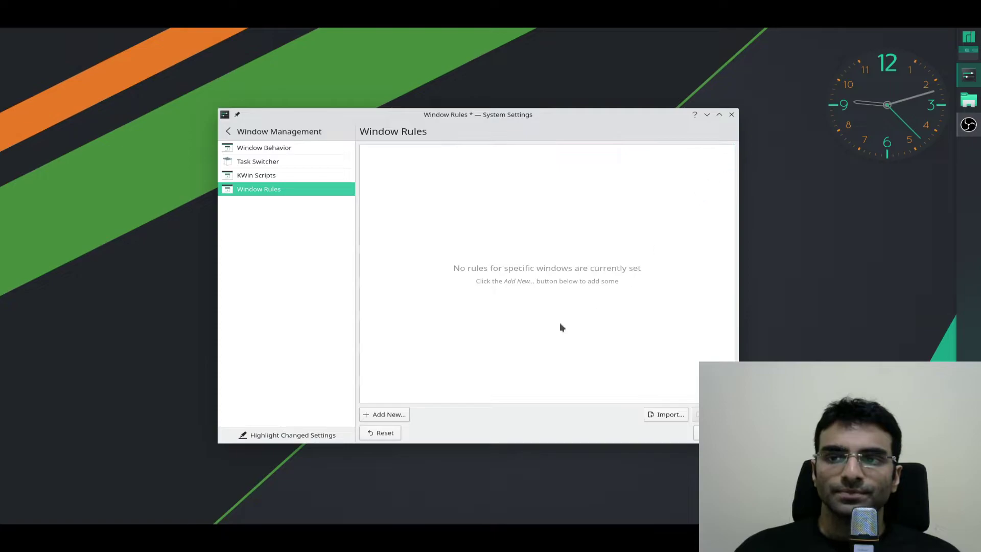
{"action": "left_click", "coordinate": [407, 414]}
{"action": "left_click", "coordinate": [537, 166]}
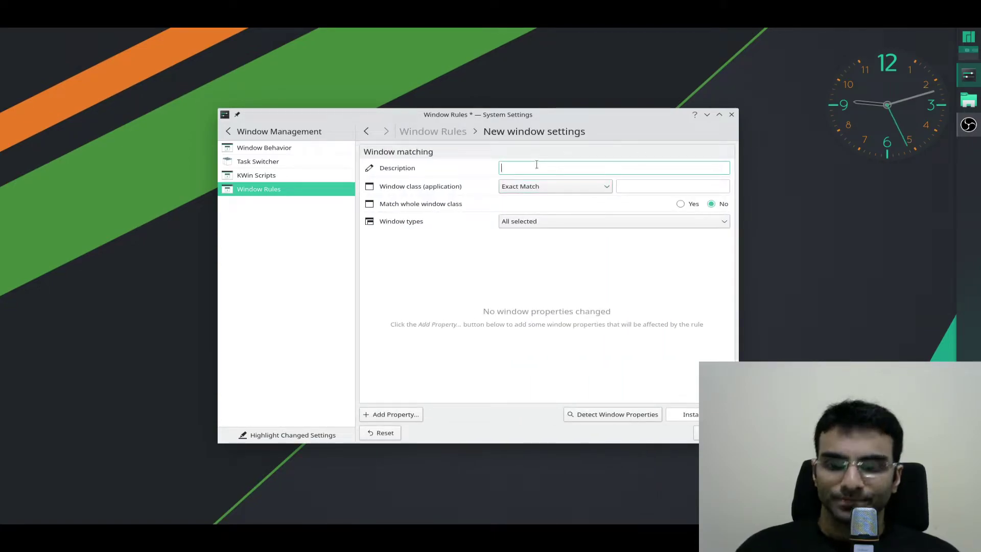
{"action": "type", "text": "Primary Monitor"}
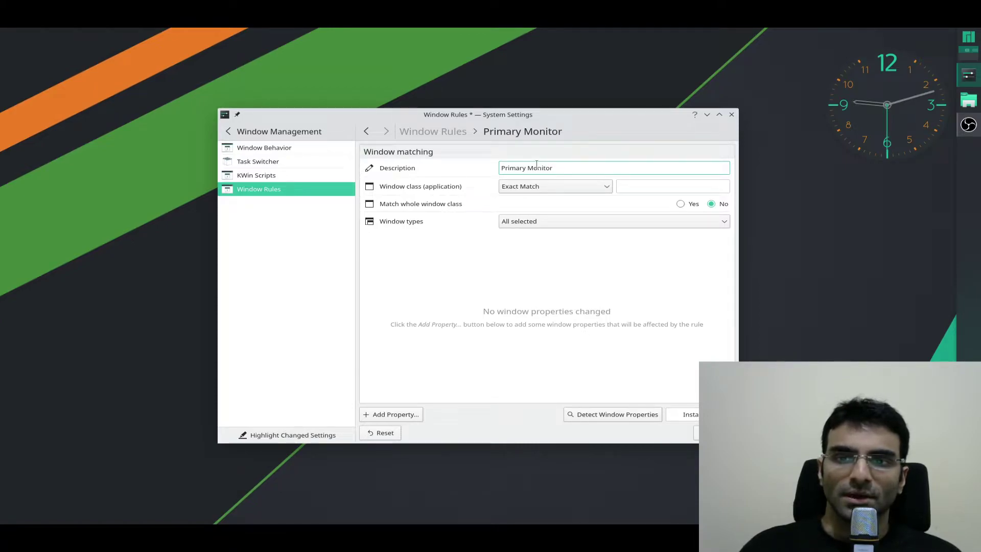
{"action": "left_click_drag", "start_coordinate": [664, 133], "coordinate": [648, 103]}
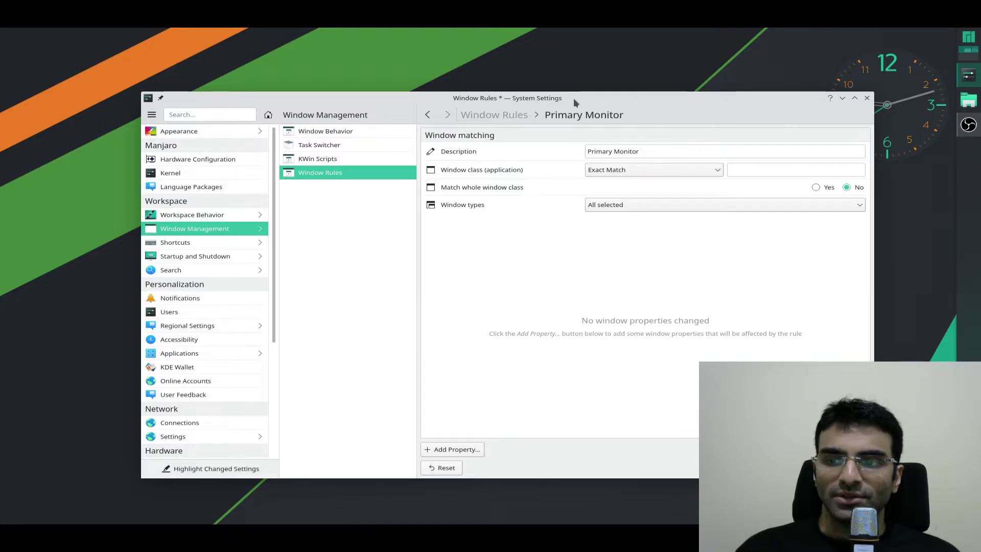
Step: Add Position and Size properties to the Primary Monitor rule
{"action": "key", "text": "alt+a"}
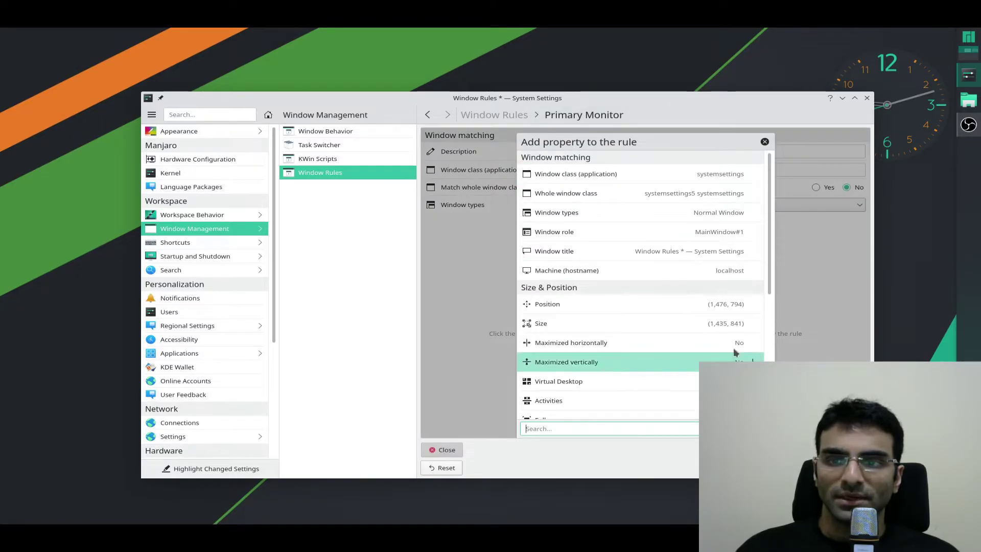
{"action": "left_click", "coordinate": [753, 304]}
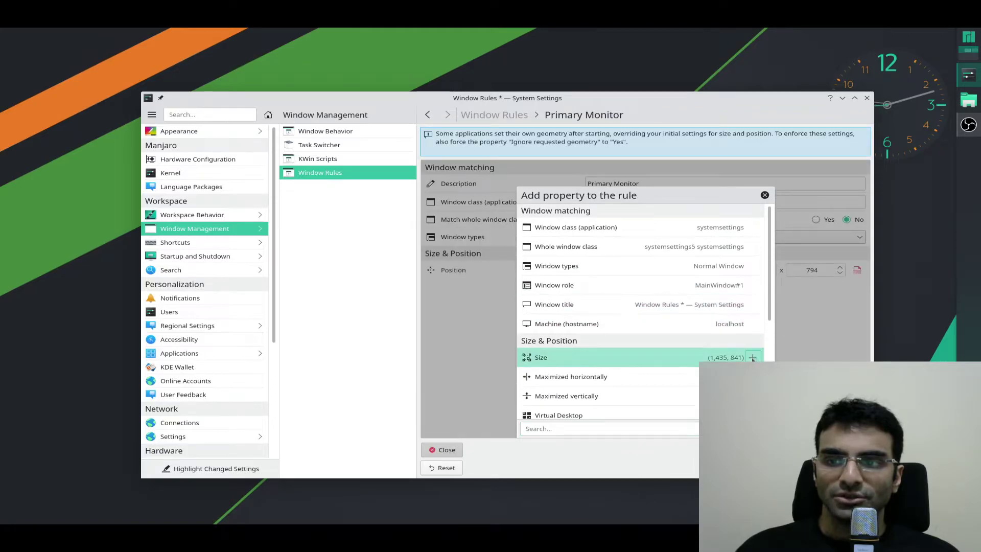
{"action": "left_click", "coordinate": [753, 357]}
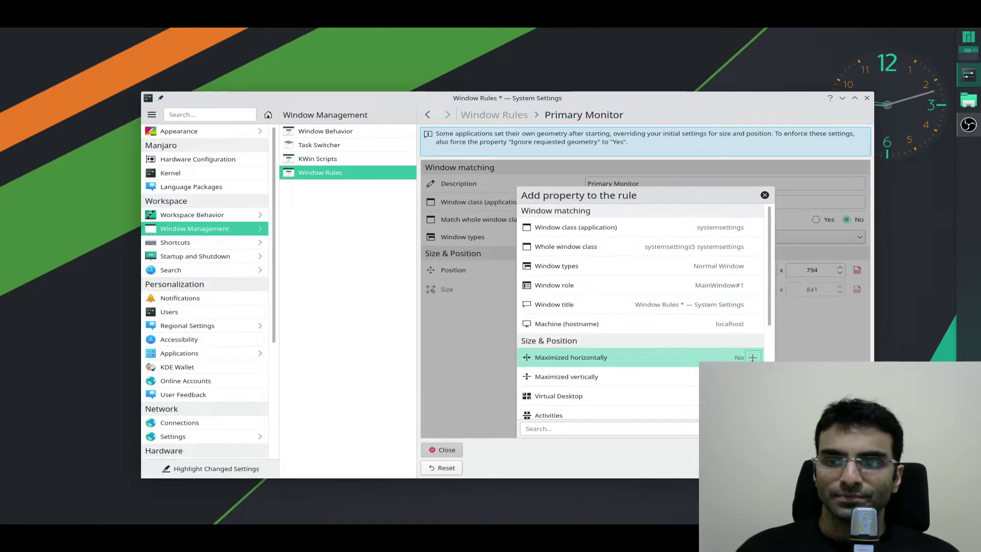
{"action": "left_click", "coordinate": [765, 196]}
Step: Add Ignore requested geometry, set to Yes with the Force policy
{"action": "left_click", "coordinate": [470, 452]}
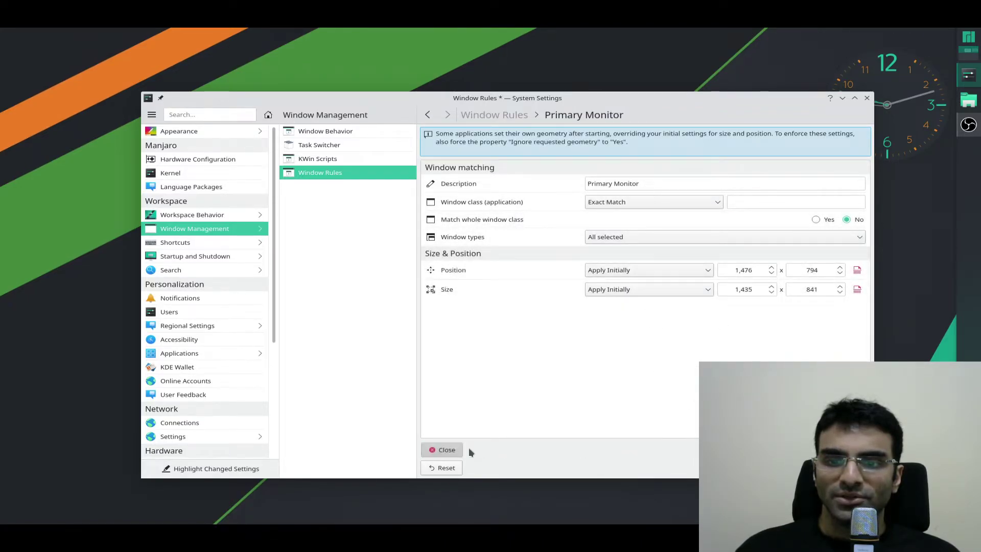
{"action": "scroll", "coordinate": [611, 316], "scroll_direction": "down", "scroll_amount": 5}
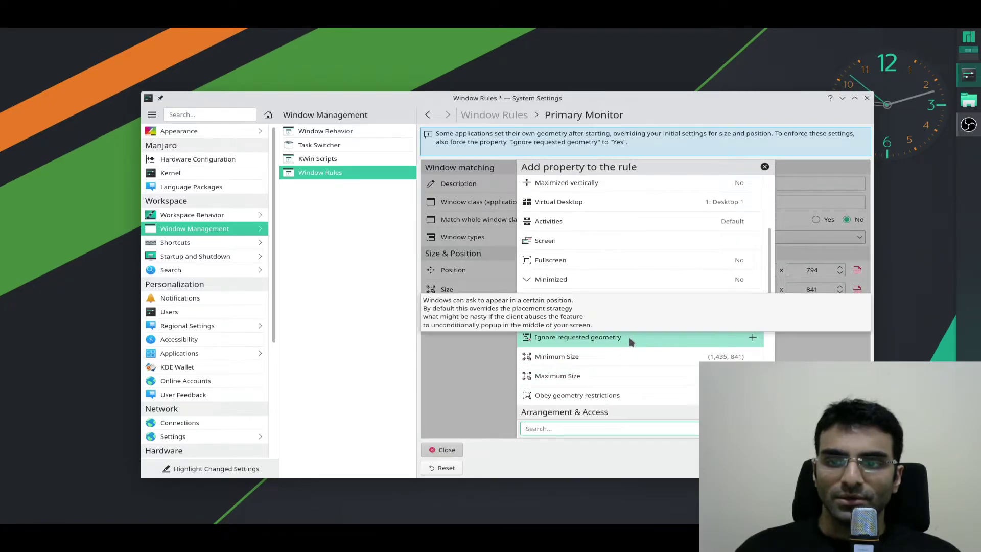
{"action": "left_click", "coordinate": [630, 337]}
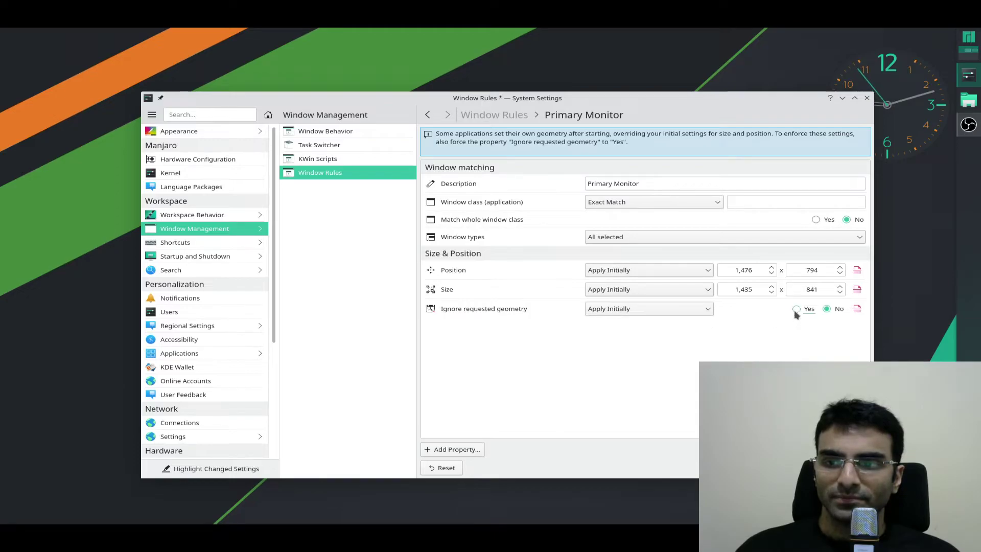
{"action": "left_click", "coordinate": [796, 309]}
{"action": "left_click", "coordinate": [691, 310]}
{"action": "left_click", "coordinate": [624, 369]}
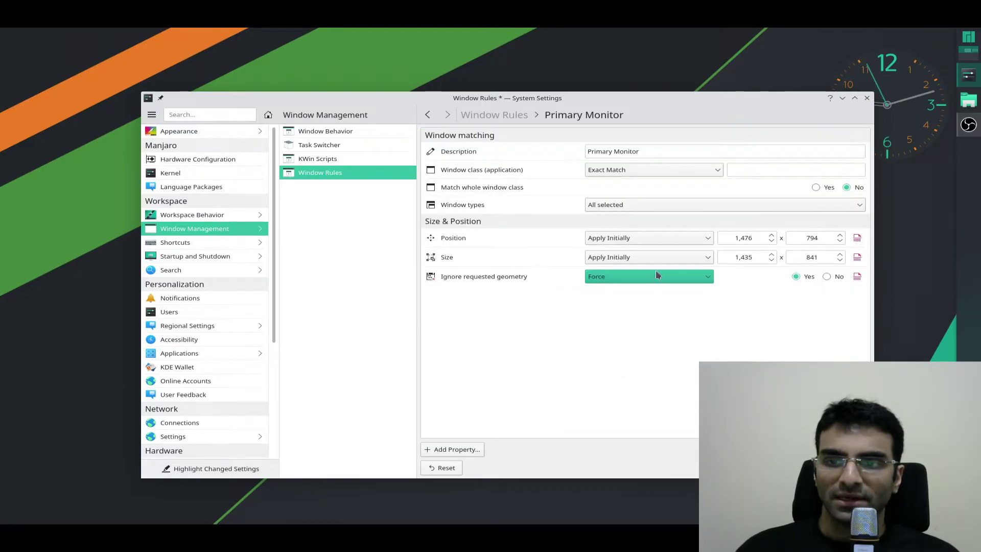
{"action": "left_click", "coordinate": [709, 278]}
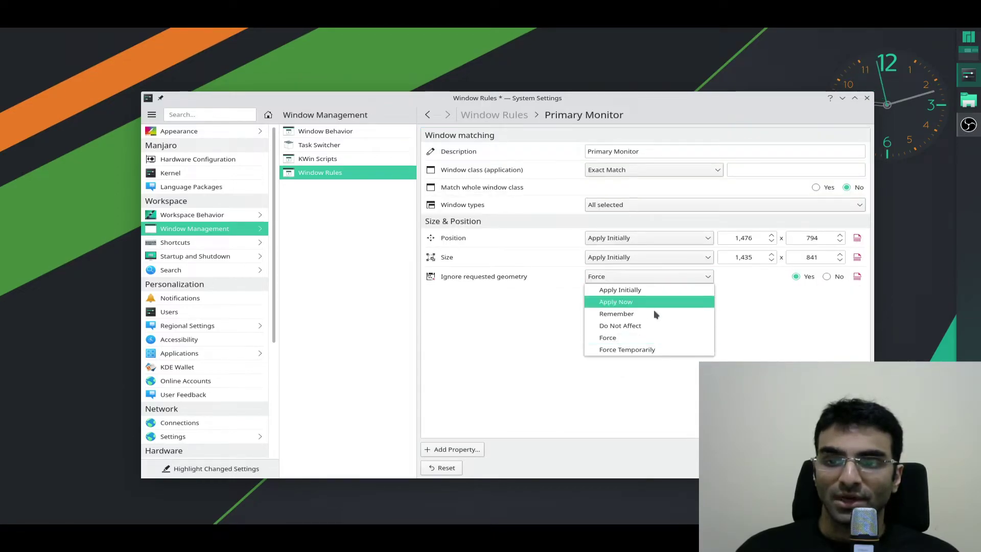
{"action": "left_click", "coordinate": [634, 338]}
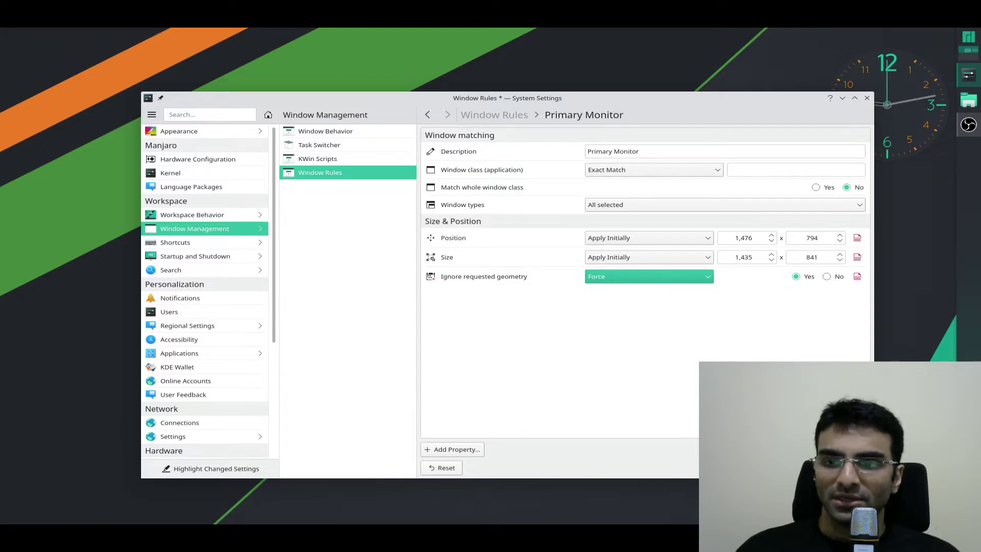
Step: Apply the window rule and go to Workspace Behavior settings
{"action": "left_click", "coordinate": [848, 467]}
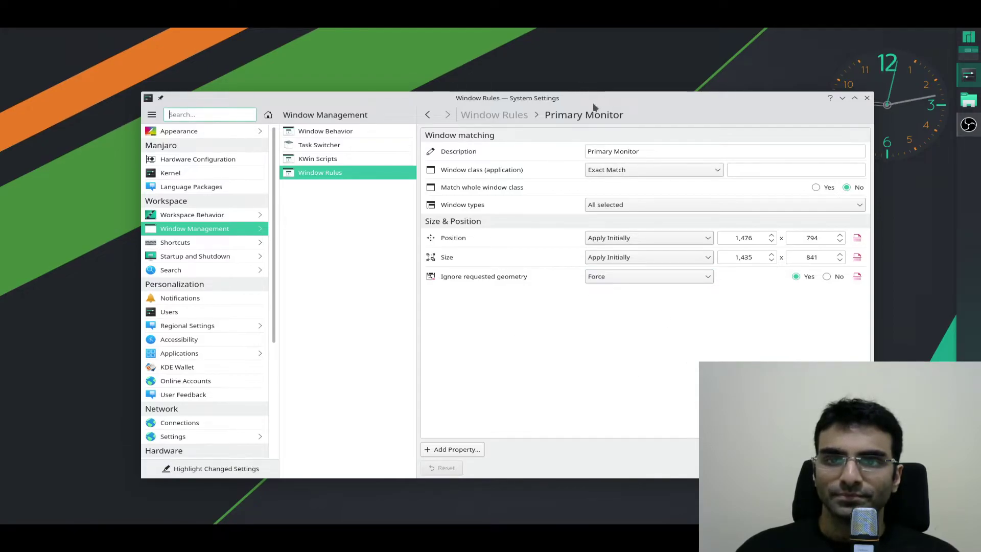
{"action": "left_click_drag", "start_coordinate": [594, 103], "coordinate": [579, 105]}
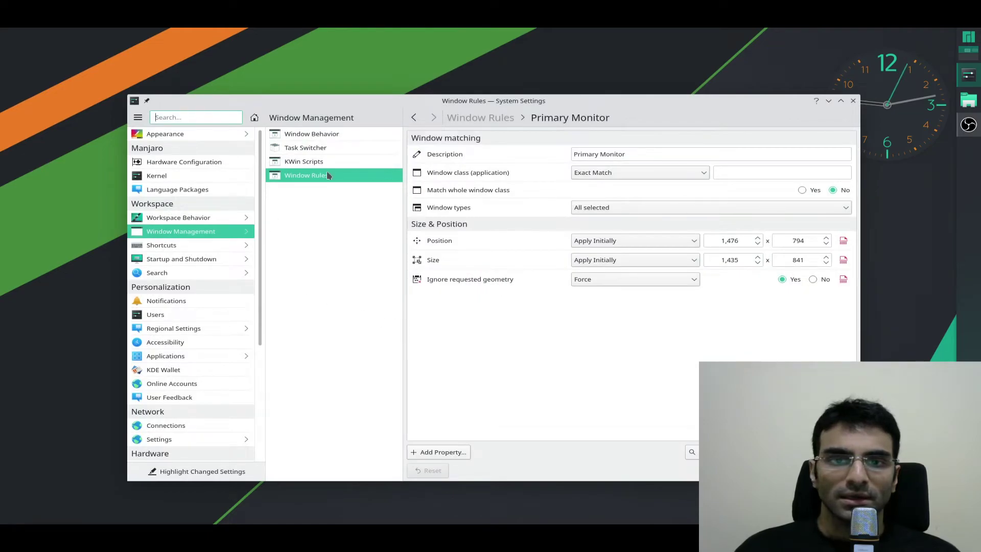
{"action": "left_click", "coordinate": [204, 217]}
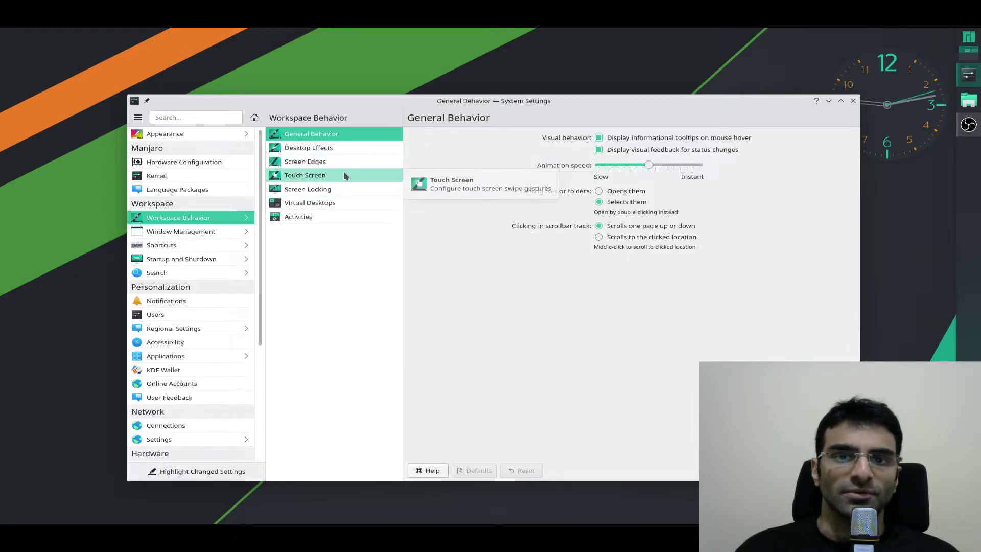
Step: Browse the Activities, Virtual Desktops, Screen Locking and Touch Screen pages
{"action": "left_click", "coordinate": [329, 217]}
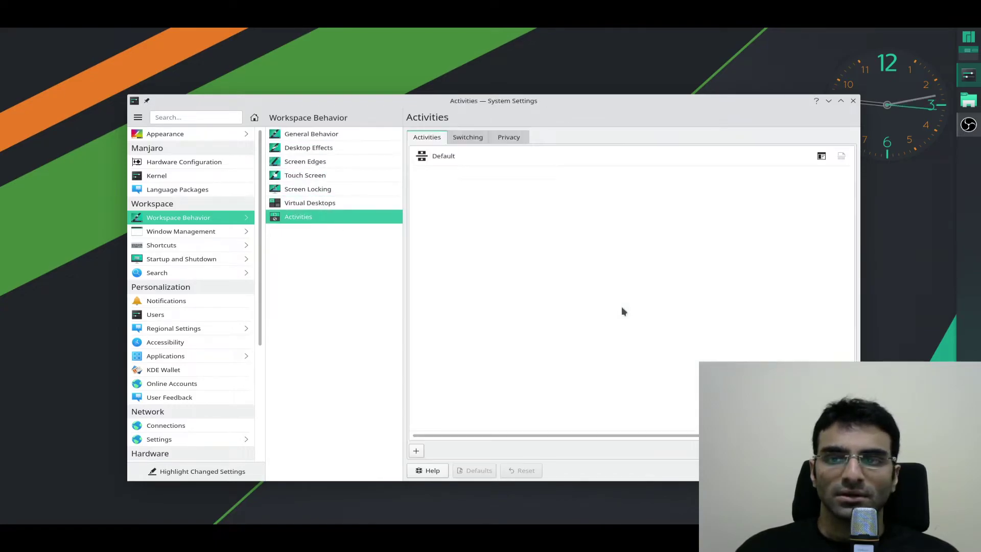
{"action": "left_click", "coordinate": [350, 204]}
{"action": "left_click", "coordinate": [344, 189]}
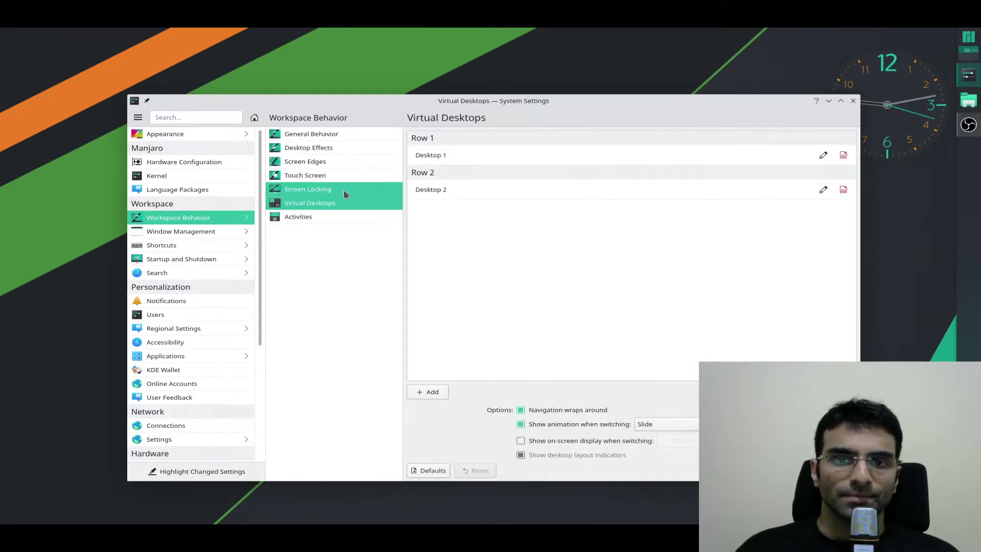
{"action": "left_click", "coordinate": [340, 175]}
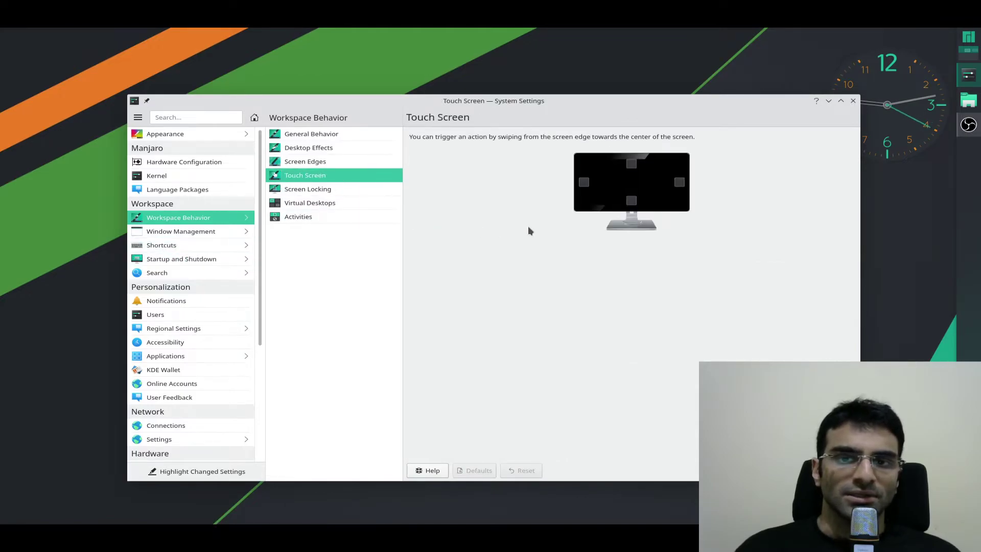
{"action": "left_click", "coordinate": [853, 100]}
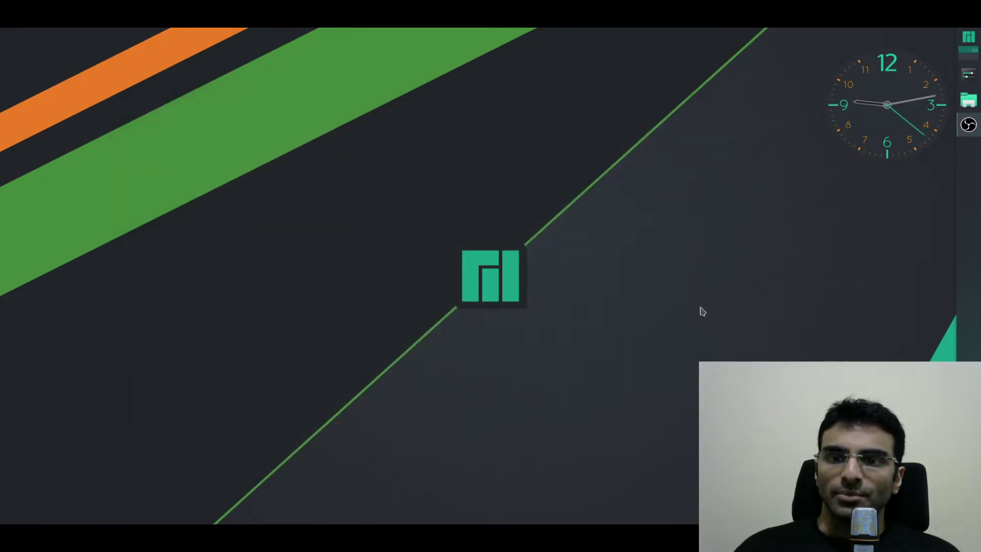
{"action": "key", "text": "super"}
{"action": "type", "text": "dolph"}
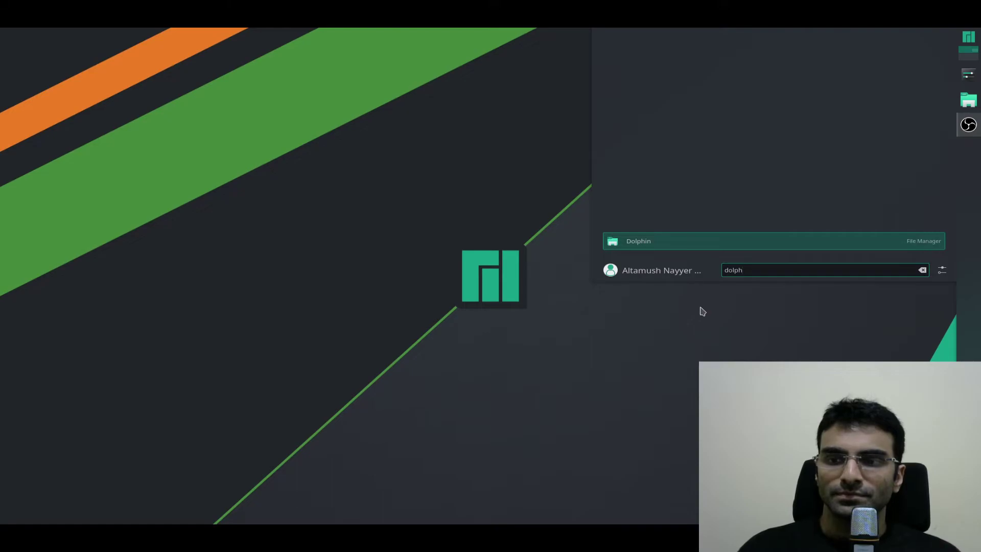
{"action": "key", "text": "Return"}
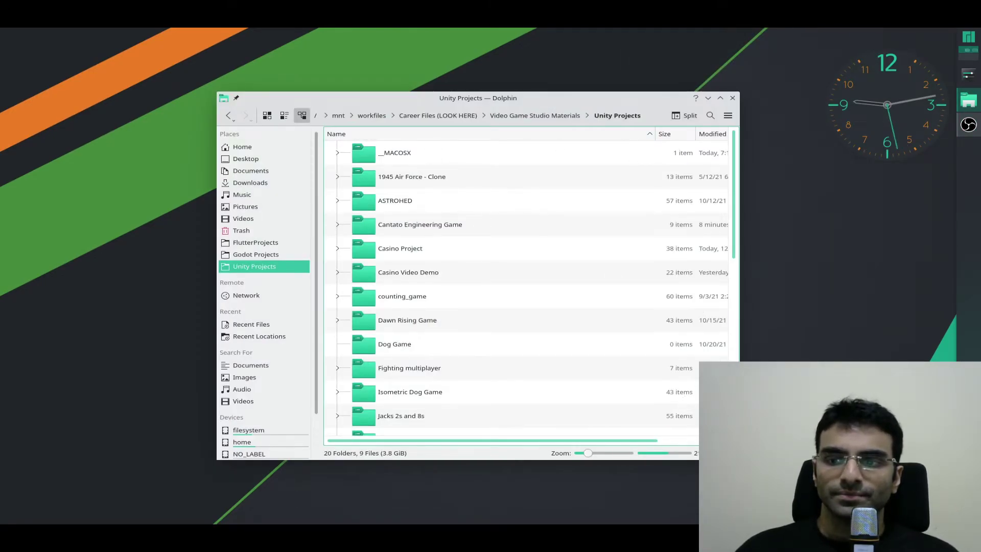
{"action": "left_click_drag", "start_coordinate": [739, 459], "coordinate": [887, 438]}
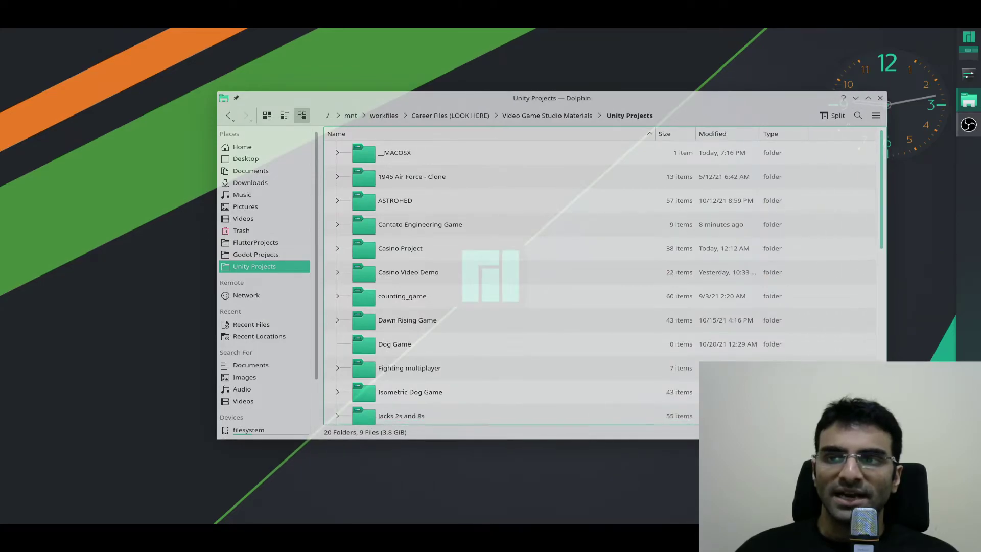
{"action": "left_click_drag", "start_coordinate": [688, 93], "coordinate": [617, 108]}
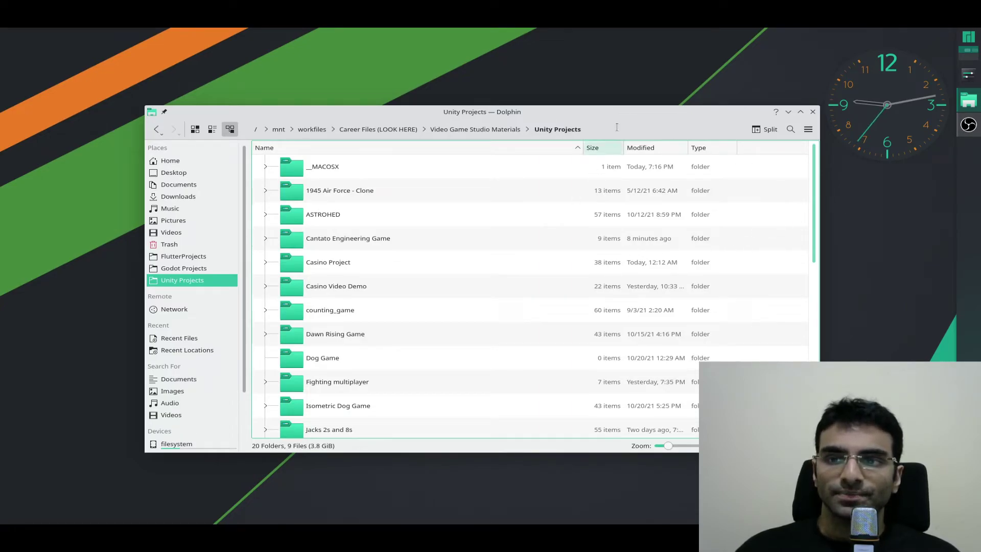
{"action": "left_click", "coordinate": [813, 113]}
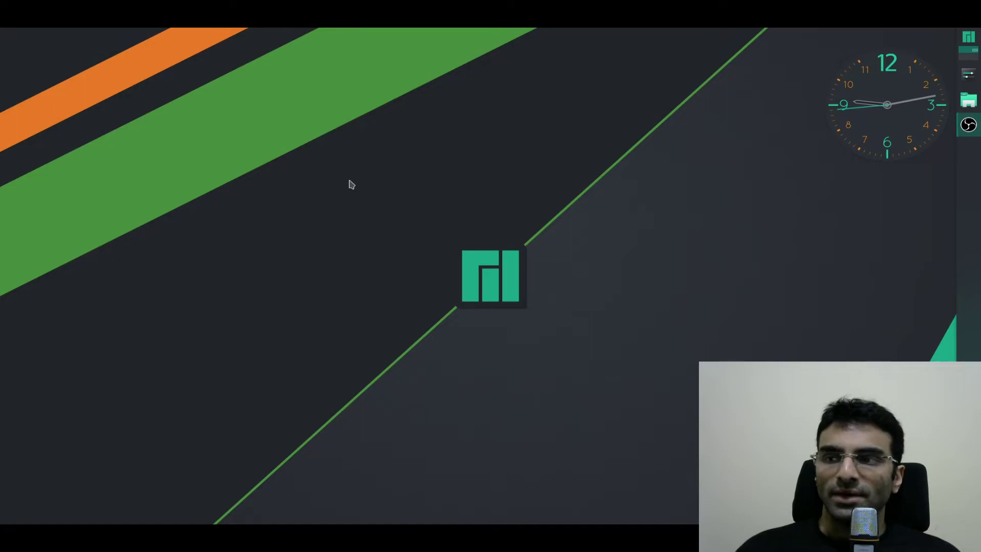
Step: Reopen System Settings and set advanced window placement to Under mouse
{"action": "key", "text": "super"}
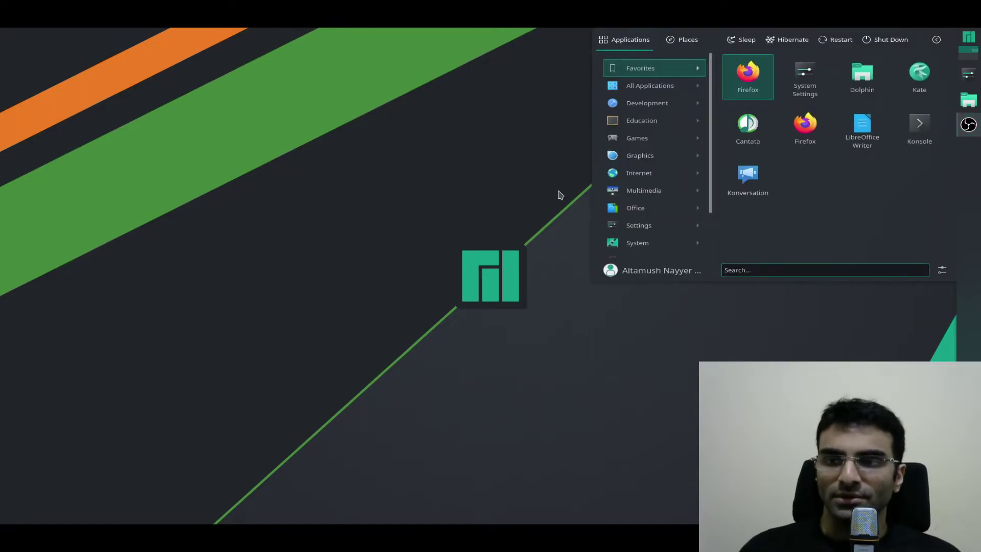
{"action": "type", "text": "settin"}
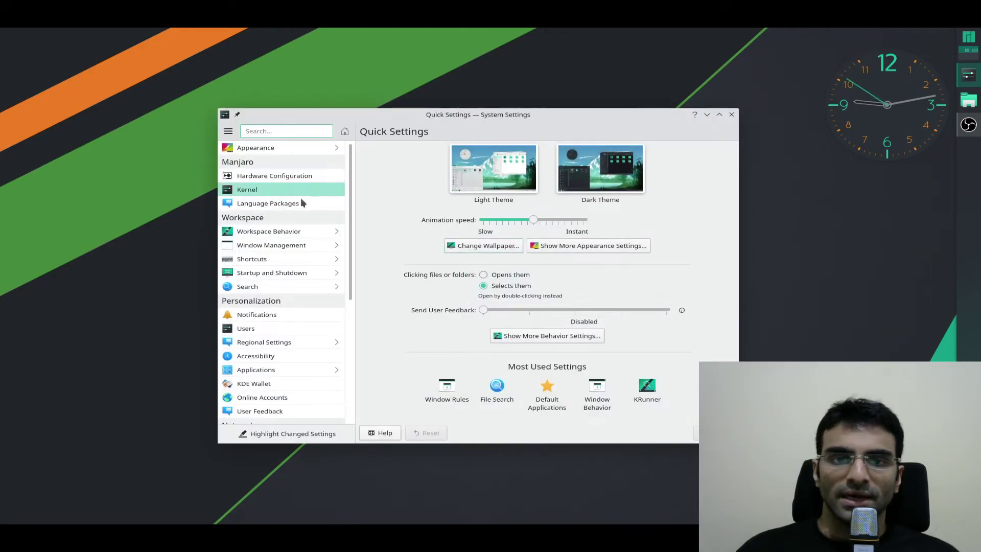
{"action": "left_click", "coordinate": [298, 246]}
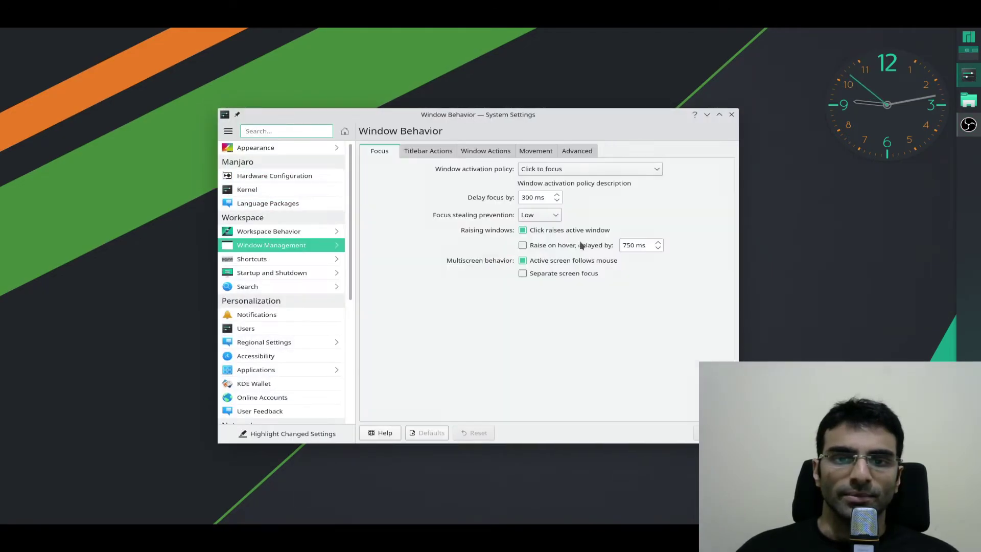
{"action": "left_click", "coordinate": [576, 150]}
{"action": "left_click", "coordinate": [529, 186]}
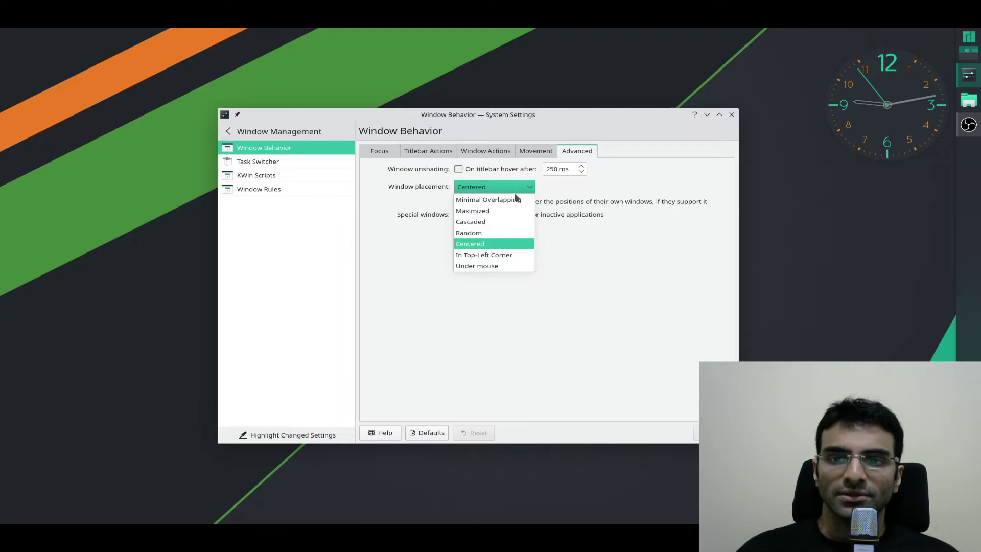
{"action": "left_click", "coordinate": [503, 267]}
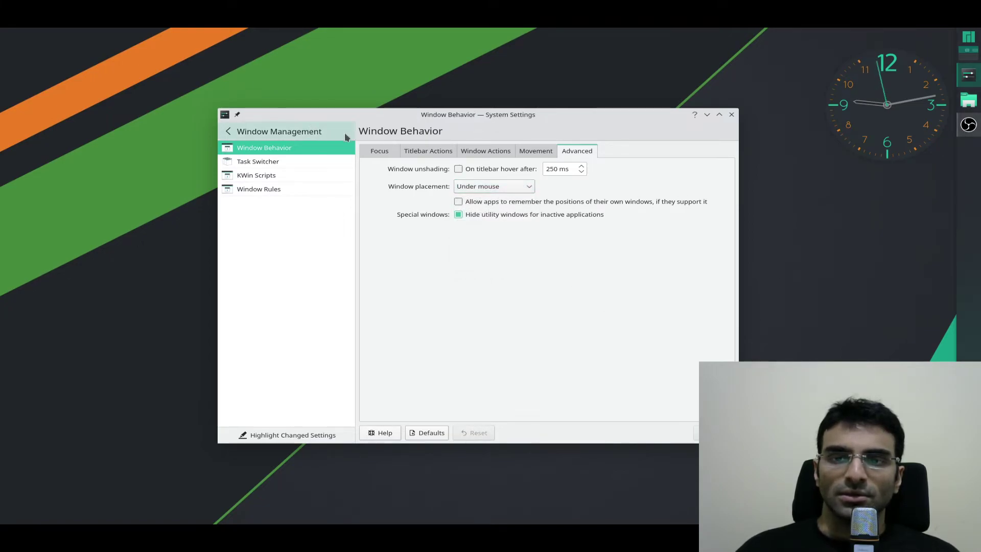
Step: Launch Dolphin twice, dragging each window aside and closing it, to test Under mouse placement
{"action": "key", "text": "super"}
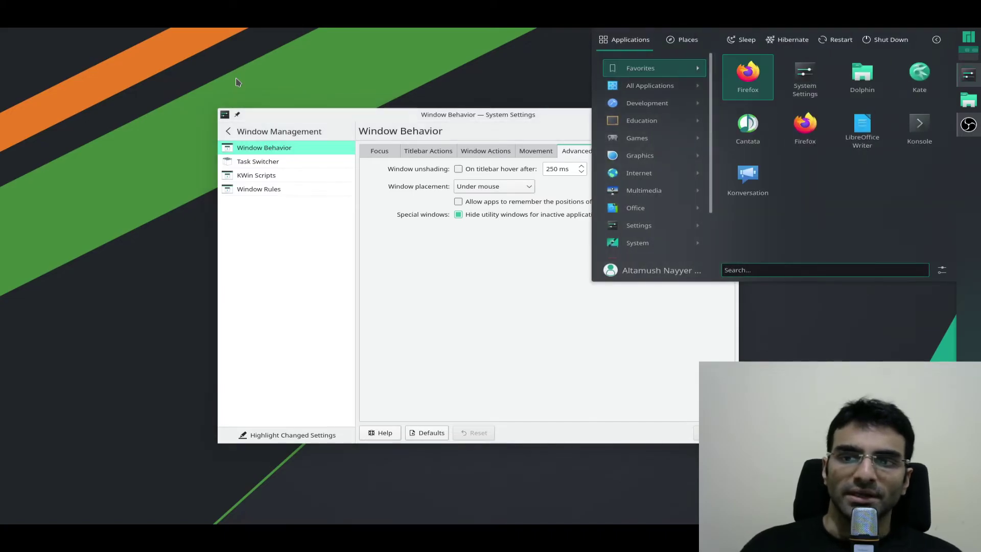
{"action": "type", "text": "kate"}
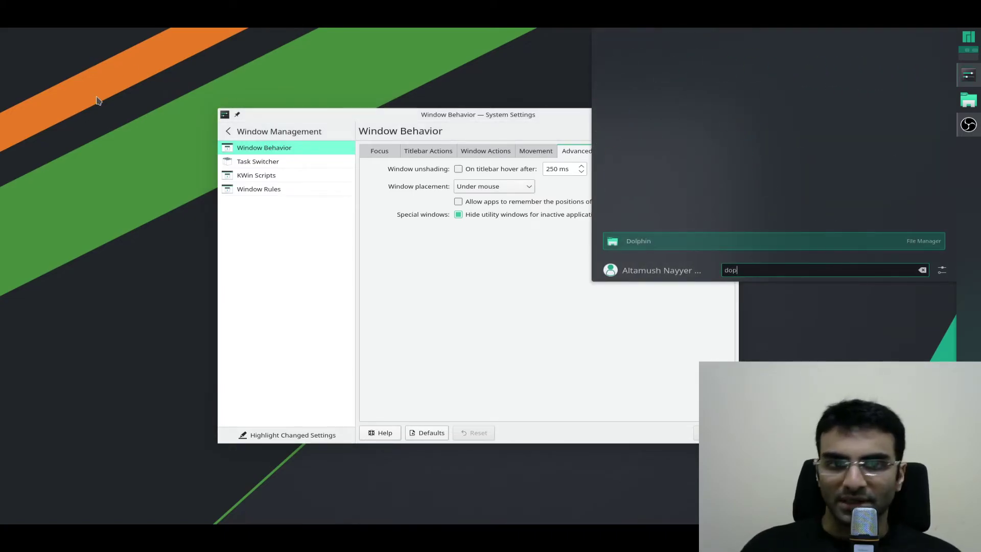
{"action": "key", "text": "Return"}
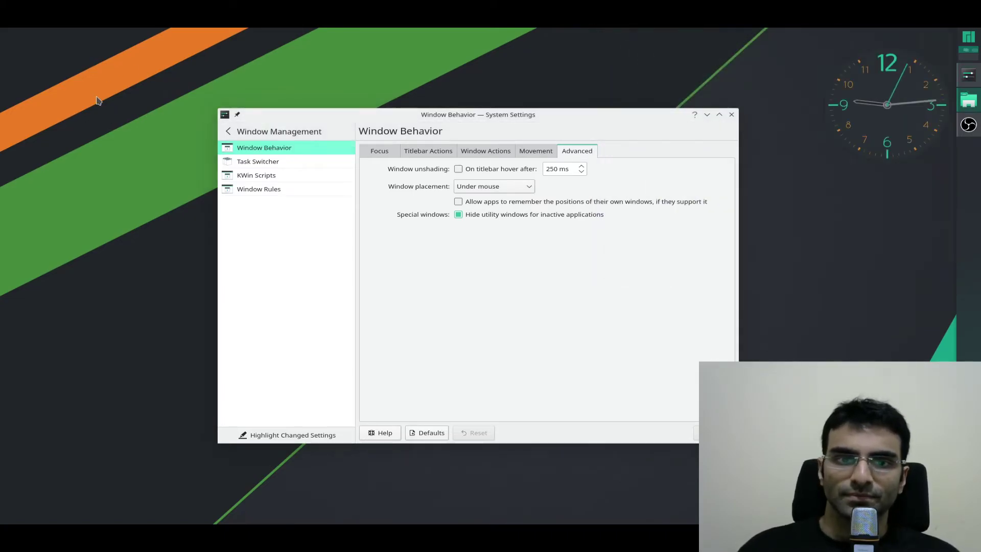
{"action": "left_click_drag", "start_coordinate": [216, 37], "coordinate": [560, 145]}
{"action": "left_click", "coordinate": [860, 144]}
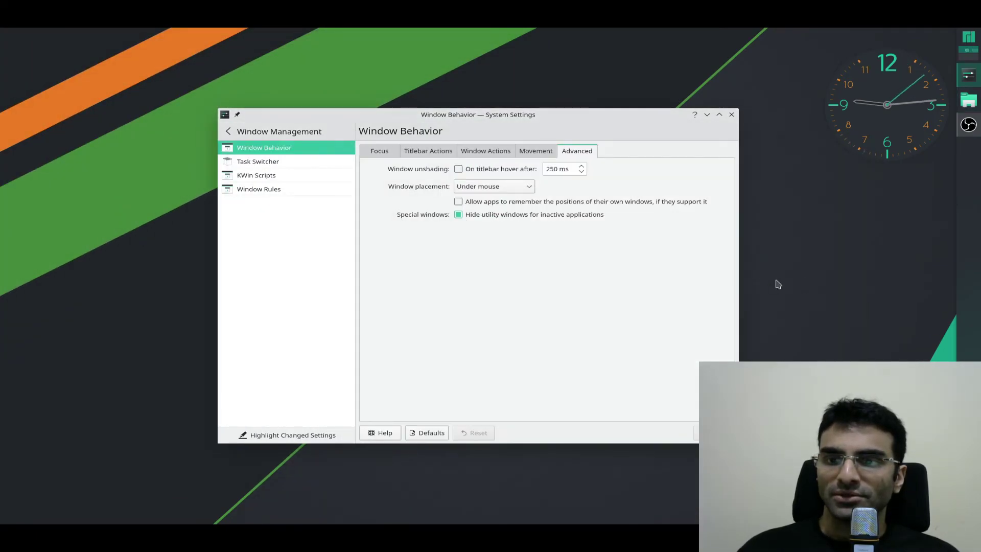
{"action": "key", "text": "super"}
{"action": "type", "text": "dol"}
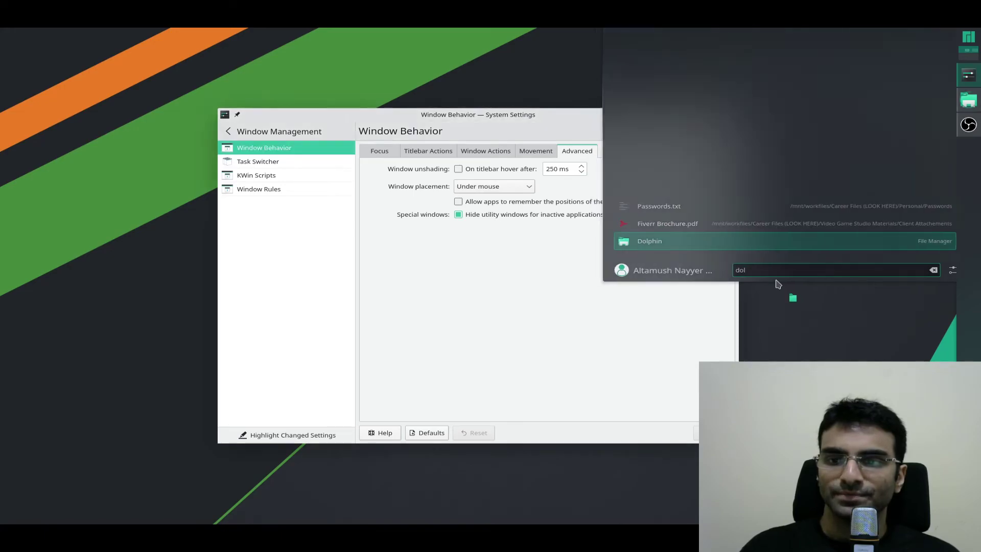
{"action": "key", "text": "Return"}
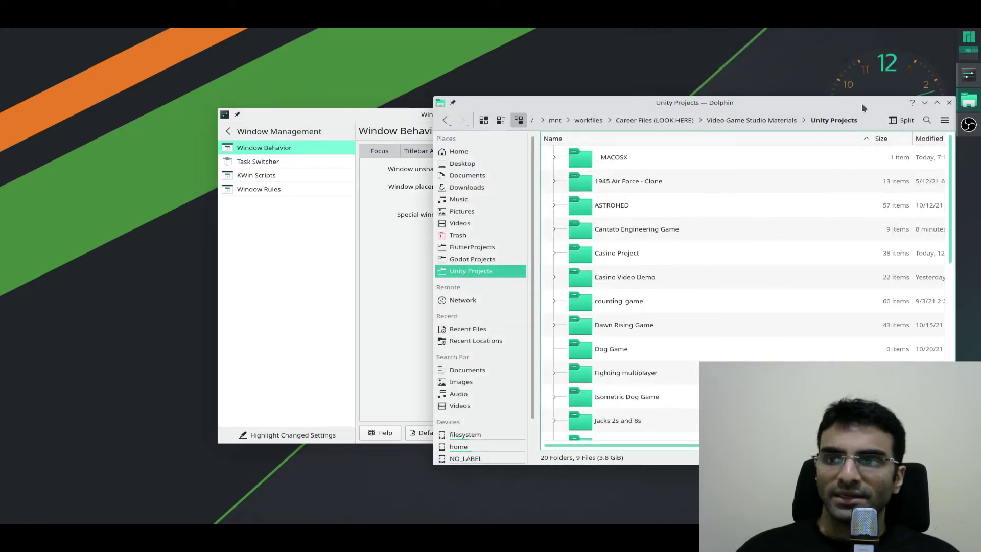
{"action": "left_click_drag", "start_coordinate": [861, 106], "coordinate": [625, 100]}
{"action": "left_click", "coordinate": [716, 97]}
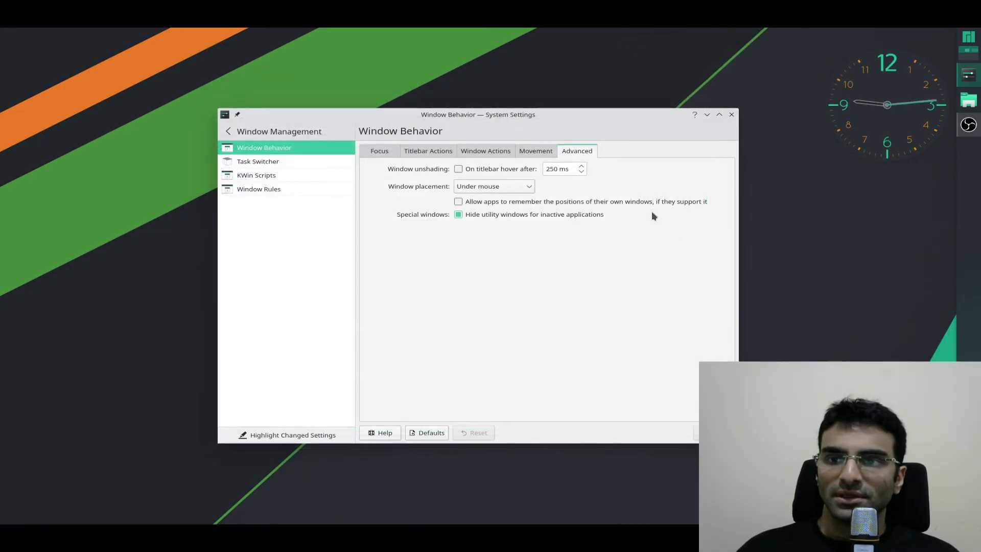
Step: Switch window placement back to Centered and close System Settings
{"action": "left_click", "coordinate": [524, 187]}
{"action": "left_click", "coordinate": [509, 244]}
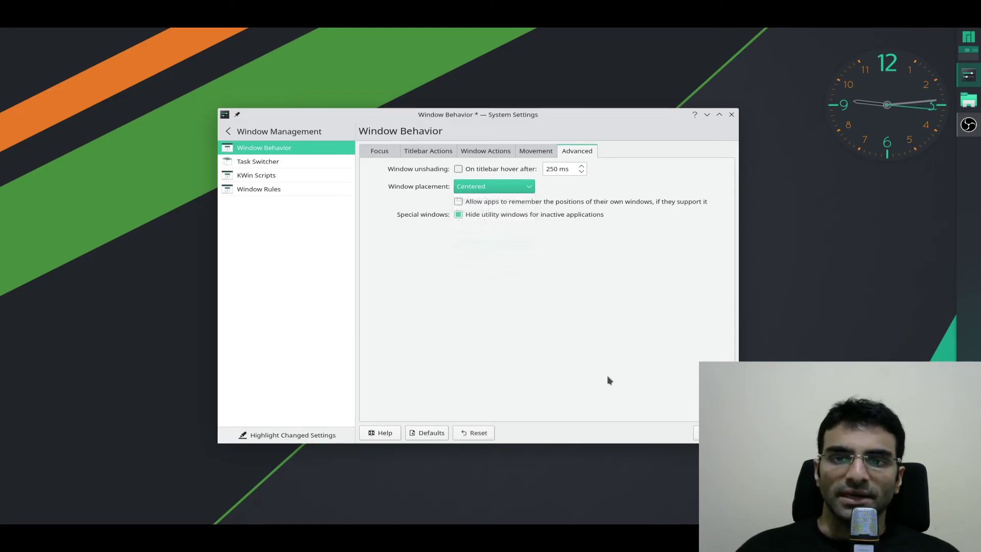
{"action": "left_click", "coordinate": [731, 115]}
{"action": "key", "text": "super"}
Step: Launch Dolphin and permanently delete the __MACOSX folder from Unity Projects
{"action": "type", "text": "dolp"}
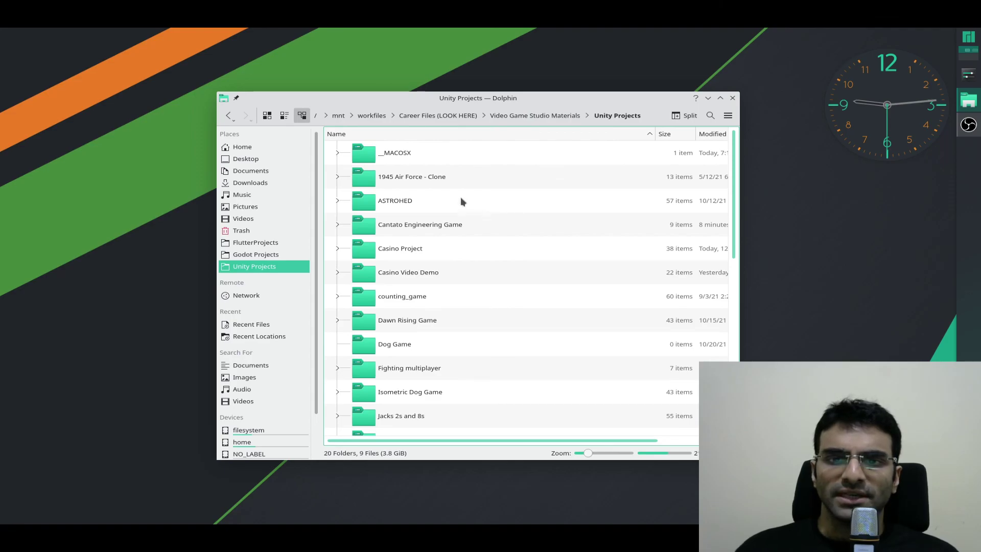
{"action": "left_click", "coordinate": [404, 152]}
{"action": "key", "text": "shift+Delete"}
{"action": "key", "text": "Return"}
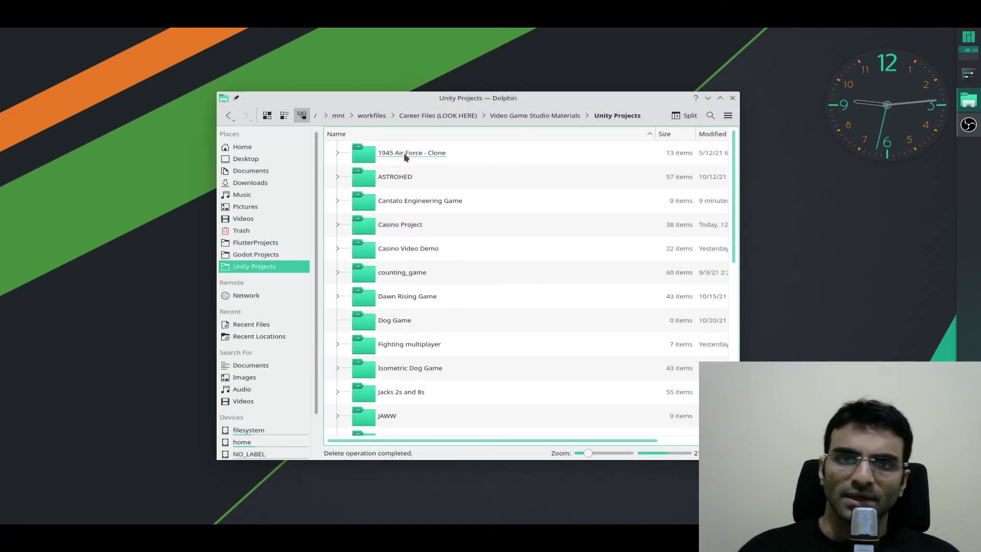
{"action": "scroll", "coordinate": [547, 238], "scroll_direction": "down", "scroll_amount": 5}
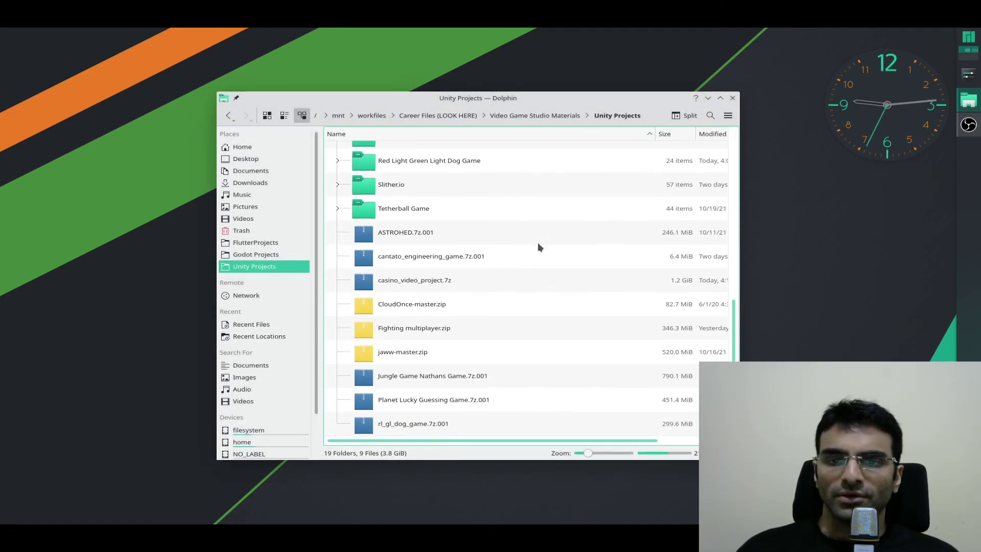